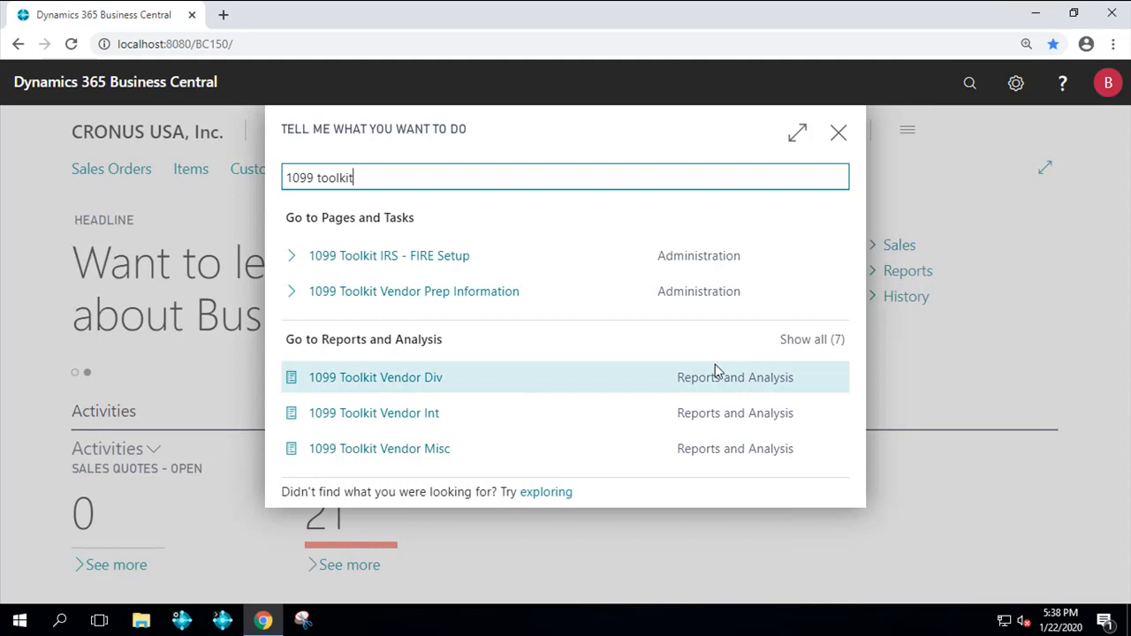
Run a preview of the 1099 Toolkit Vendor Federal ID report at page width and examine the listed vendor ID issues
click(800, 342)
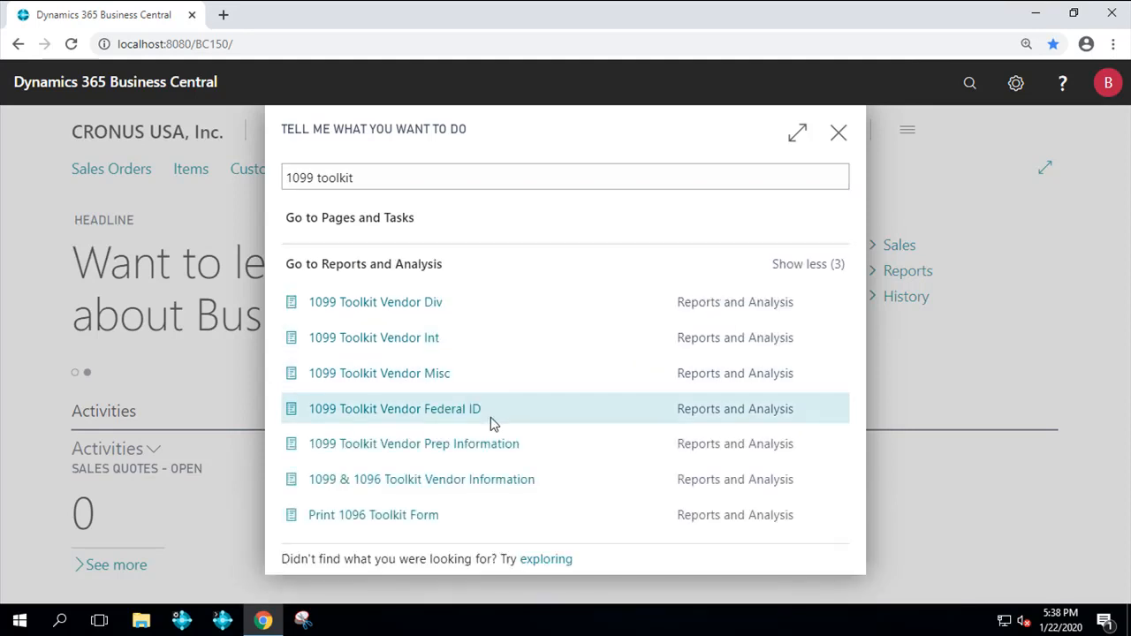
click(439, 412)
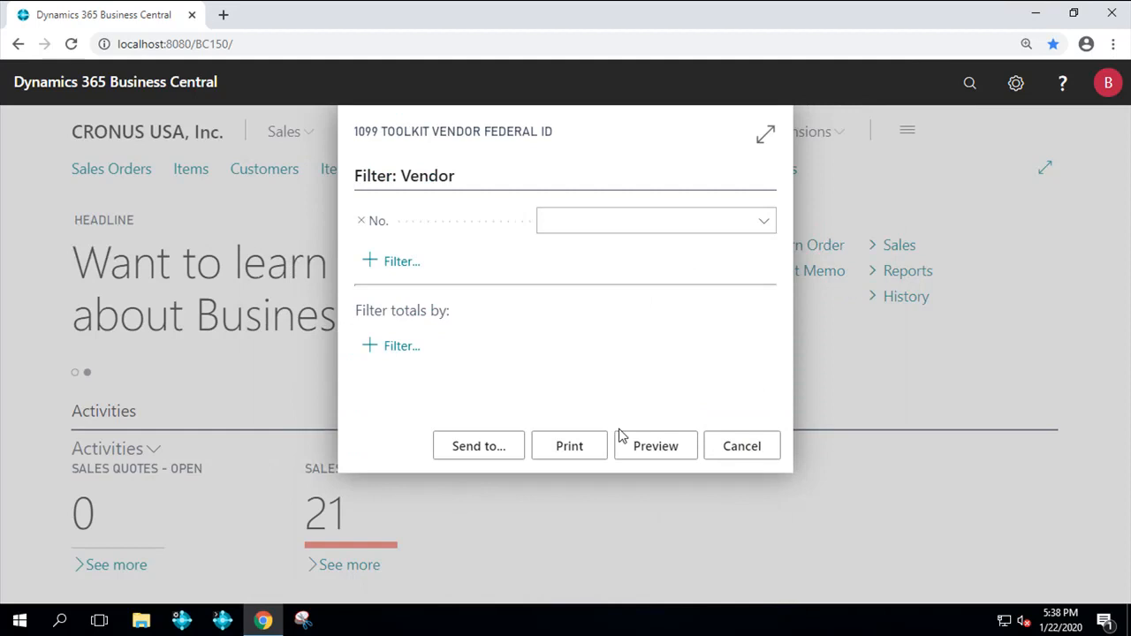
click(658, 447)
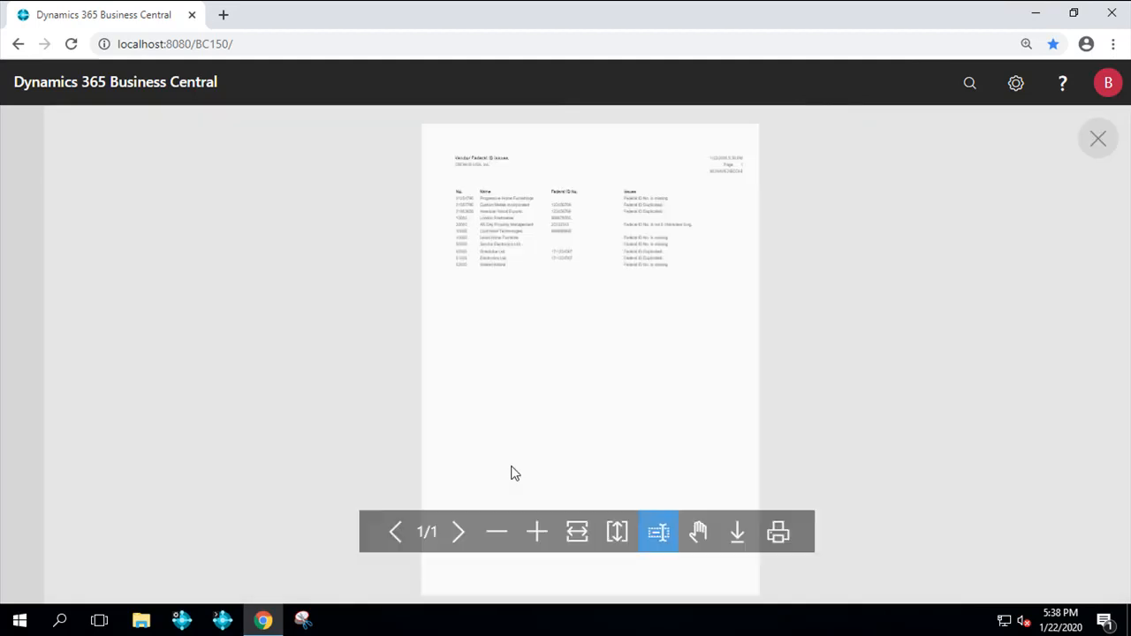
click(576, 532)
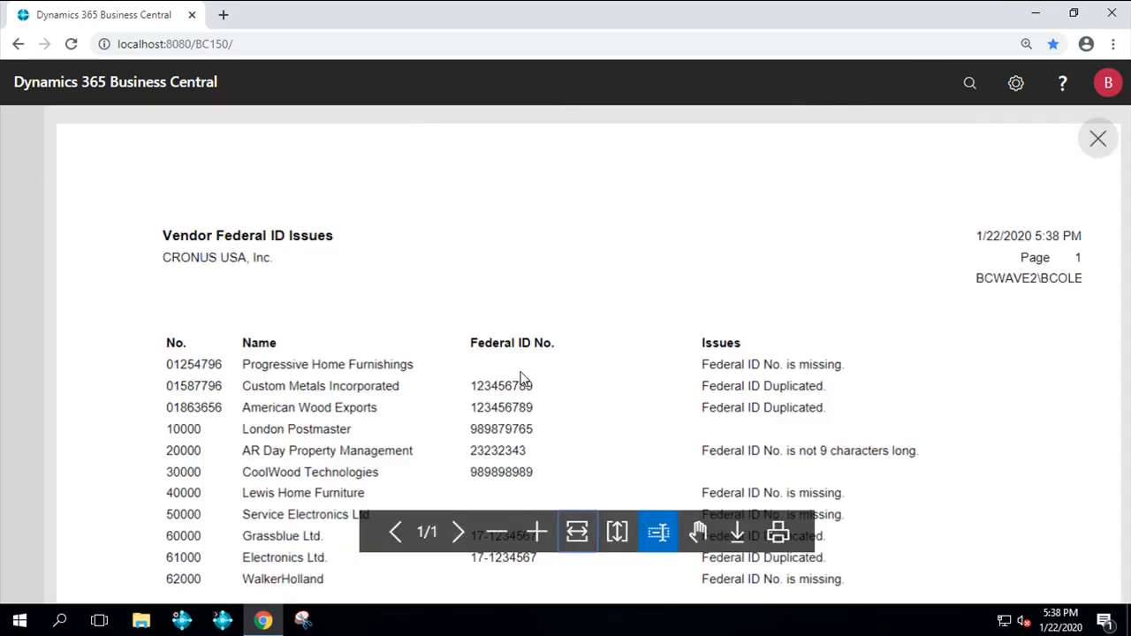
scroll(518, 373, down, 3)
scroll(518, 373, up, 1)
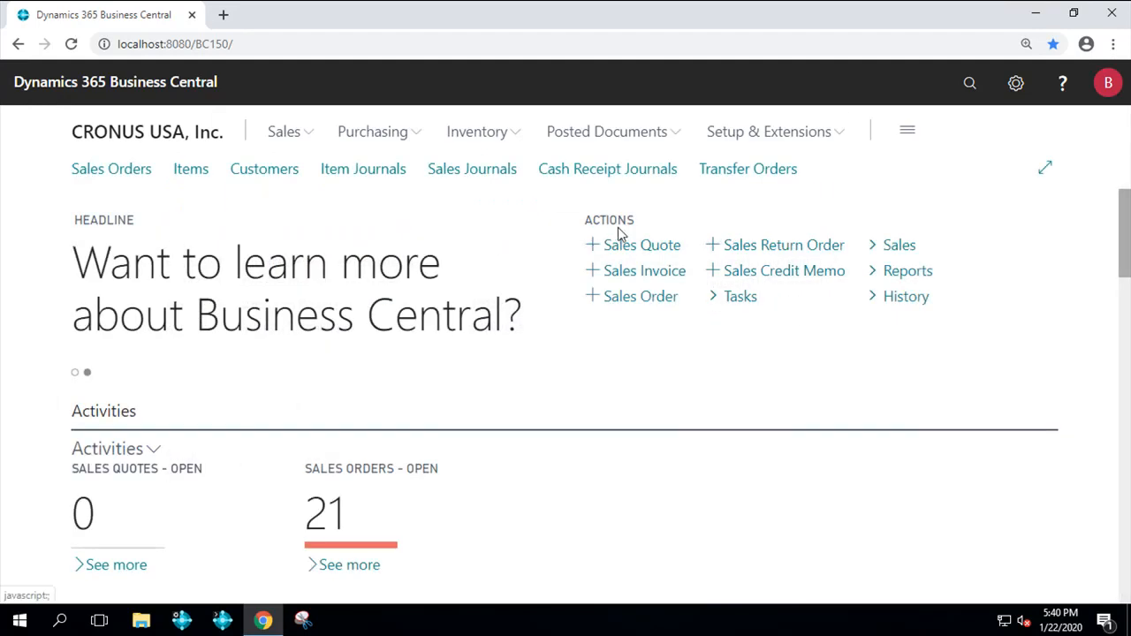
Search for "1099 tool", show all matching reports and open the 1099 Toolkit Vendor Prep Information report
click(971, 83)
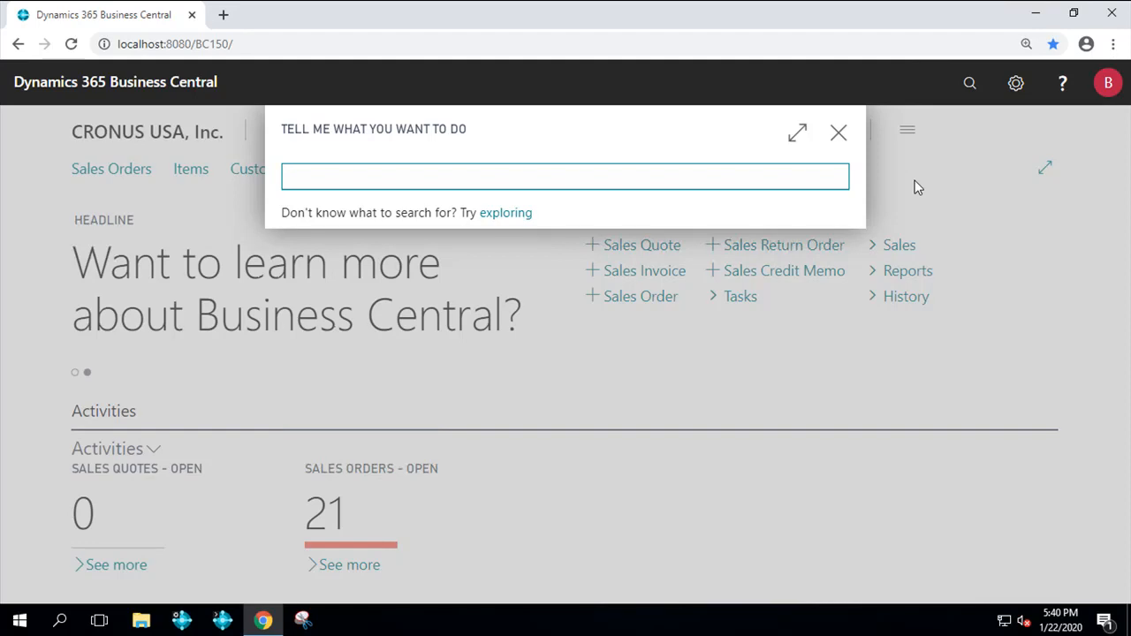
text(109)
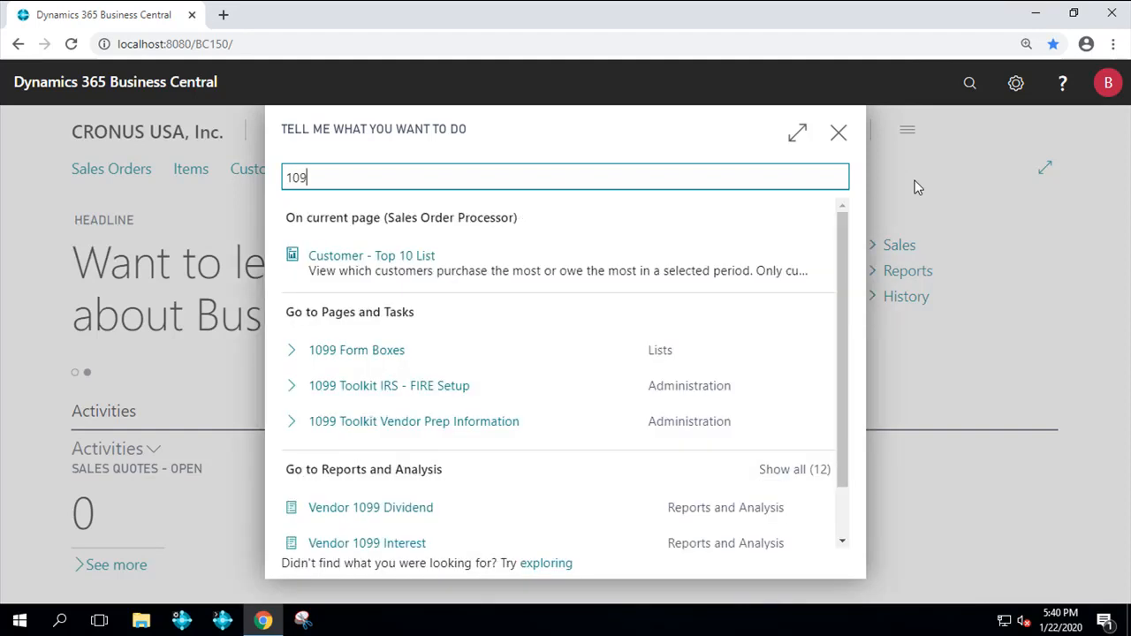
text(9 to)
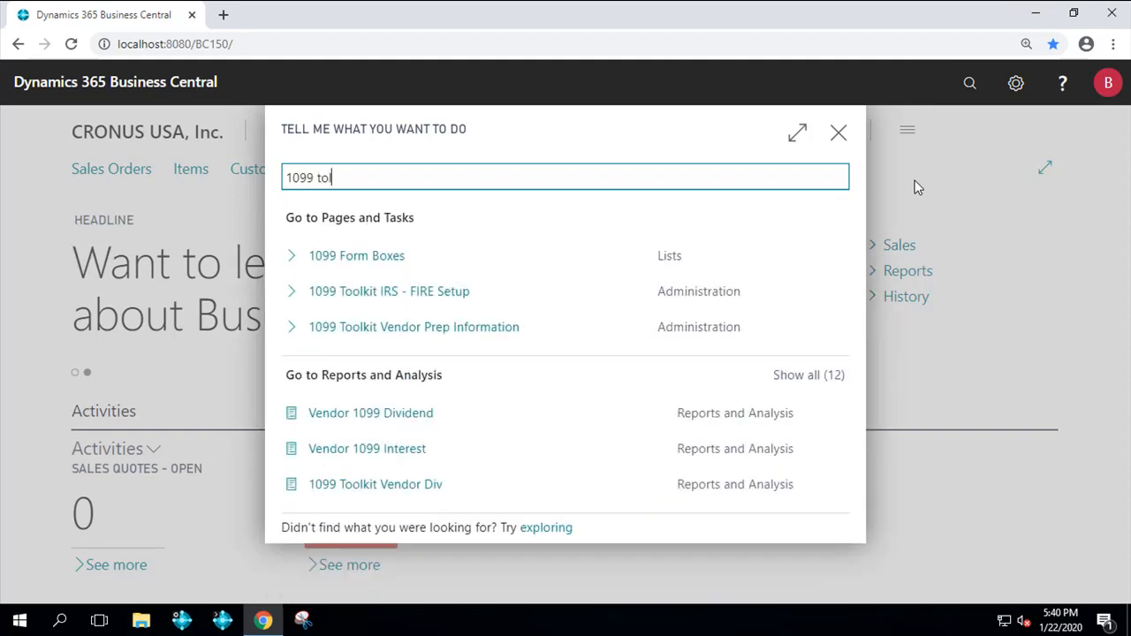
text(lkit)
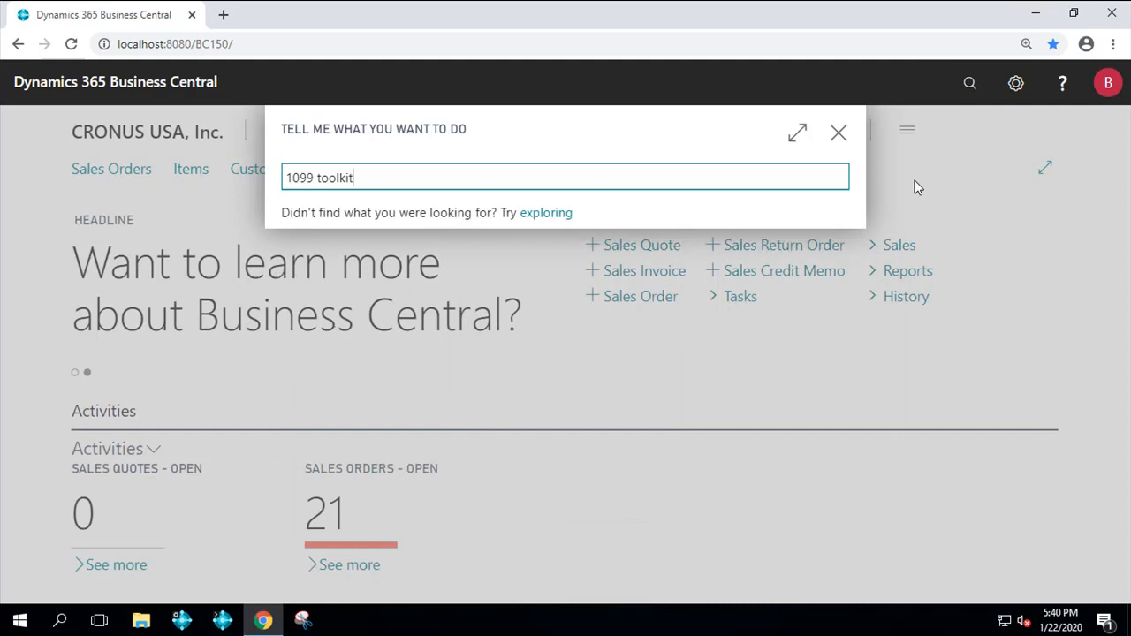
key(BackSpace)
key(BackSpace)
key(BackSpace)
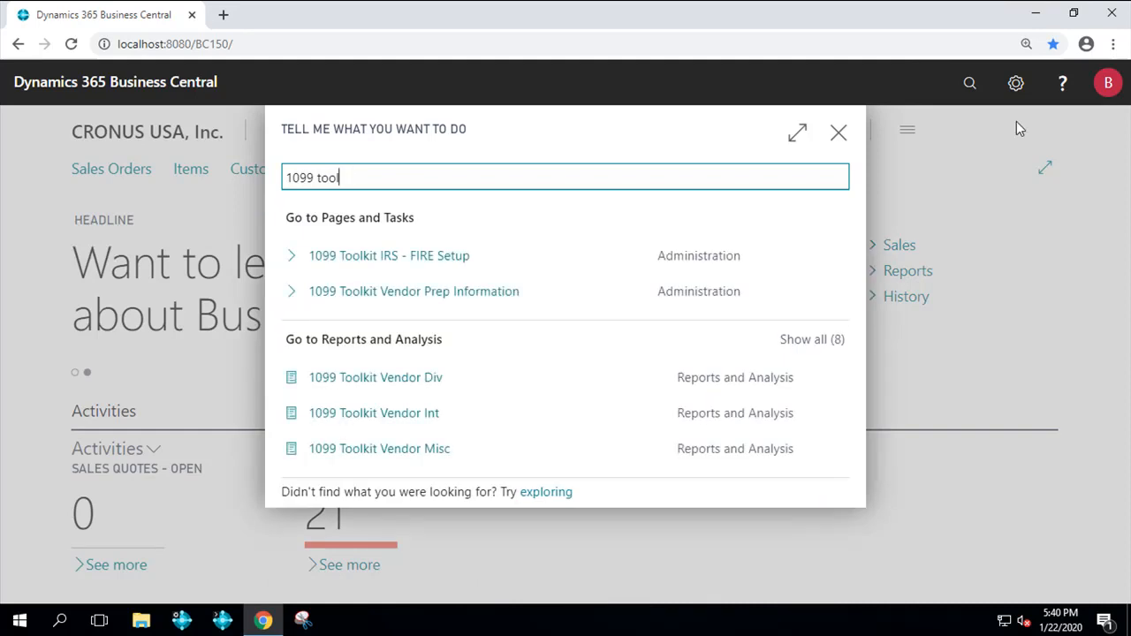
click(814, 340)
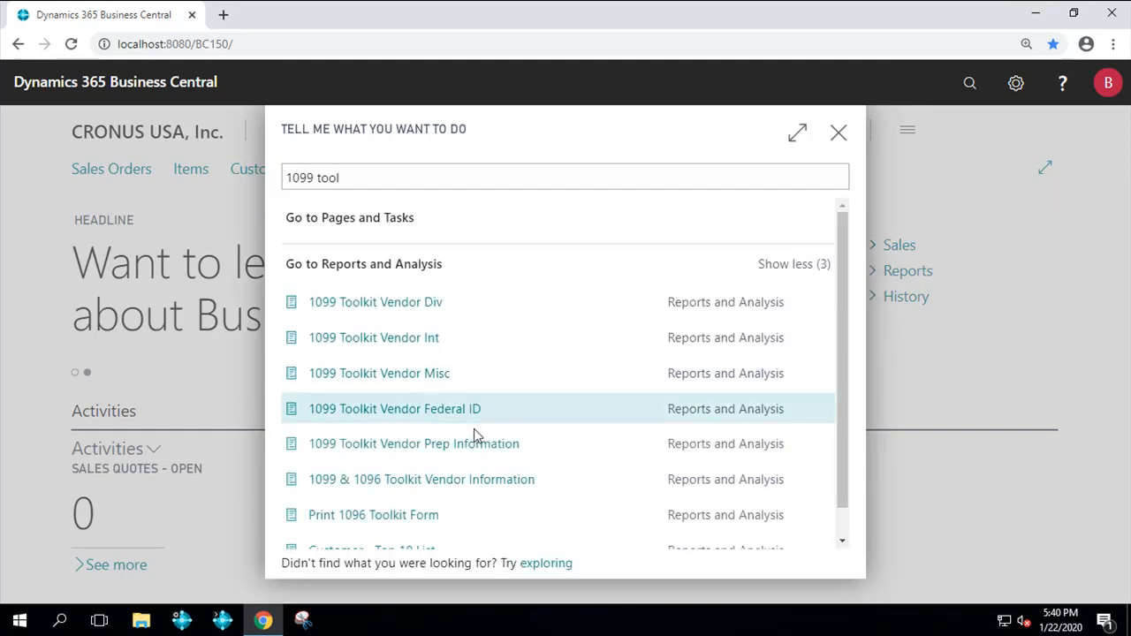
click(422, 451)
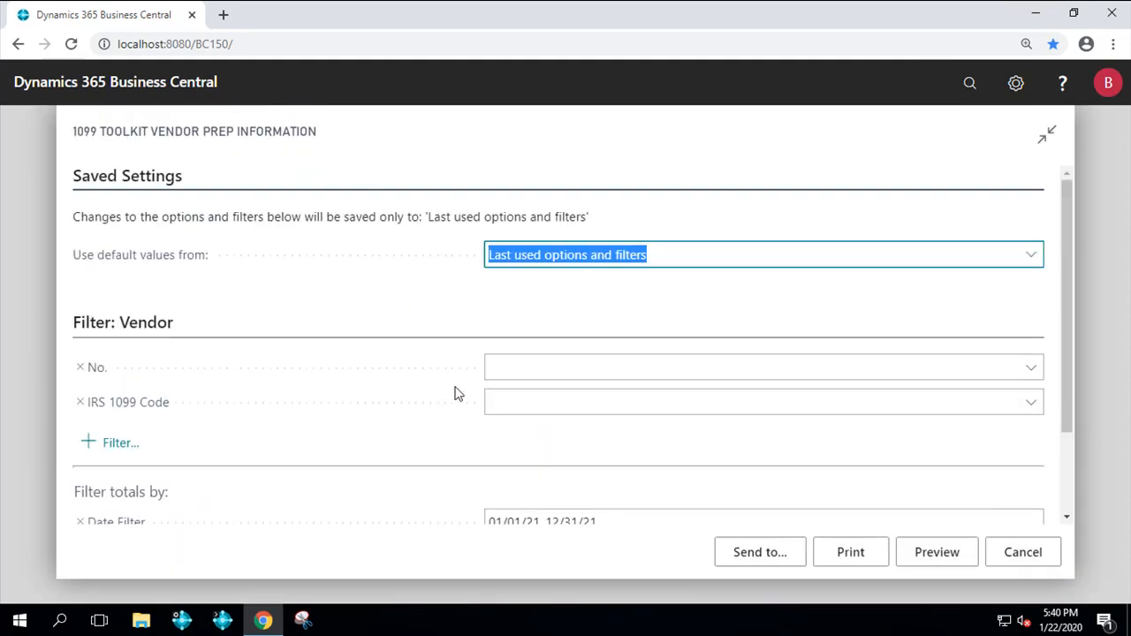
Preview the vendor prep report at page width, examine each vendor's 1099 codes and amounts, and close the preview
click(944, 552)
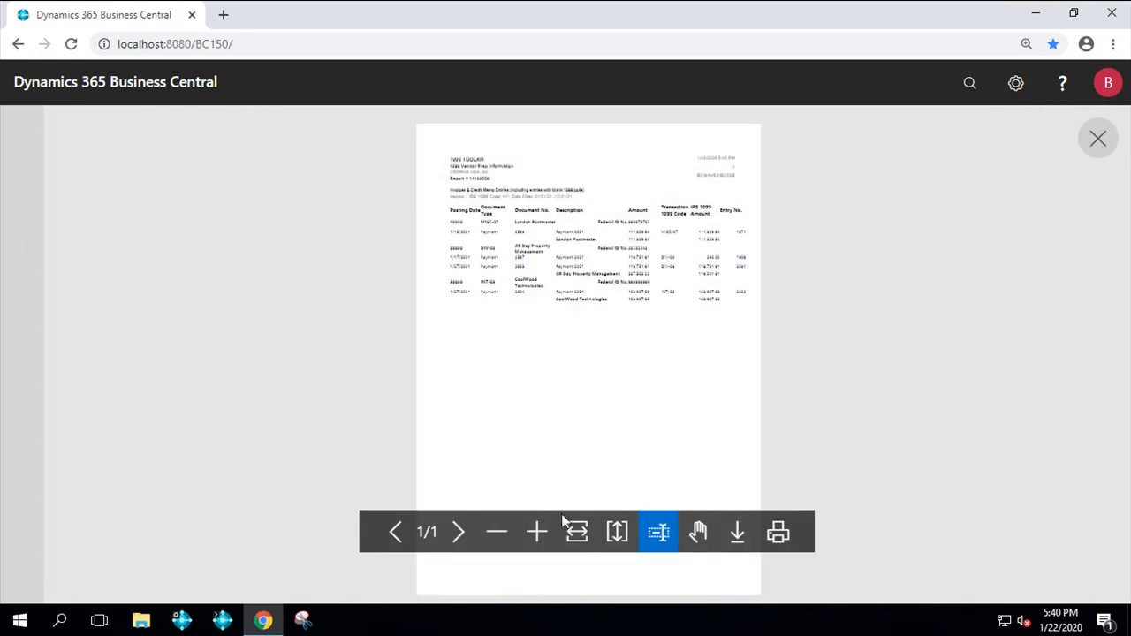
click(575, 533)
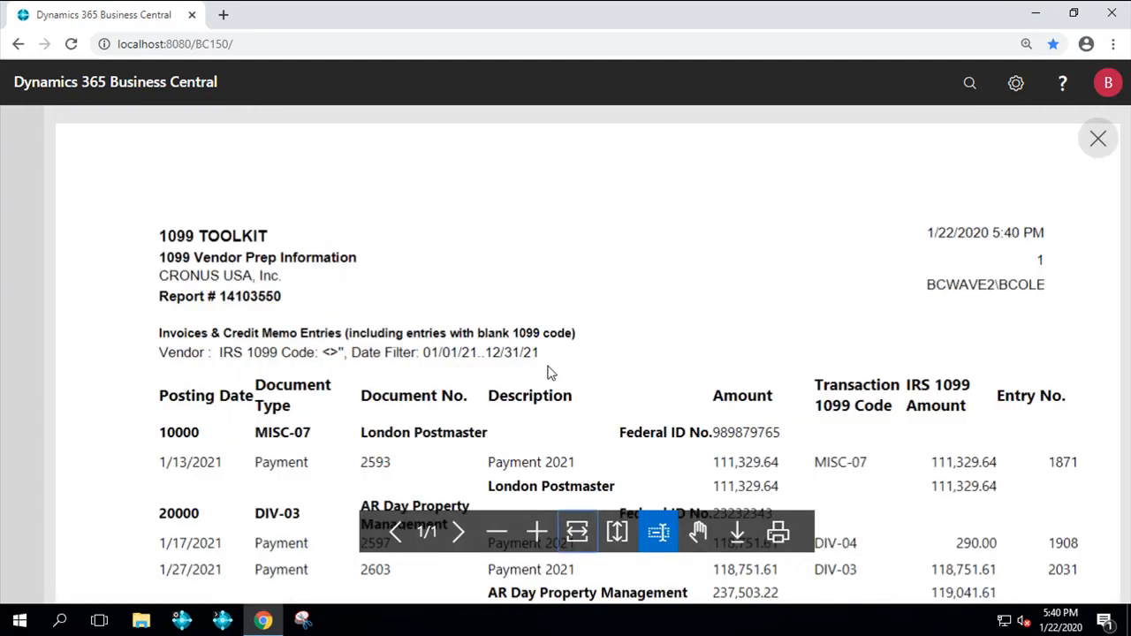
scroll(543, 369, down, 2)
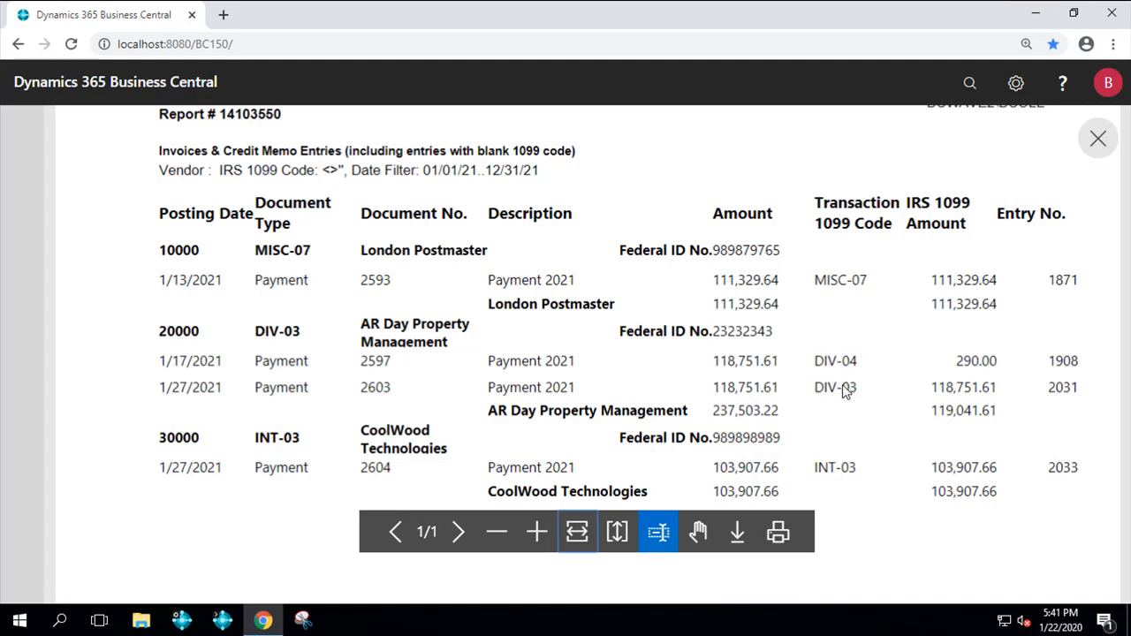
scroll(694, 391, down, 2)
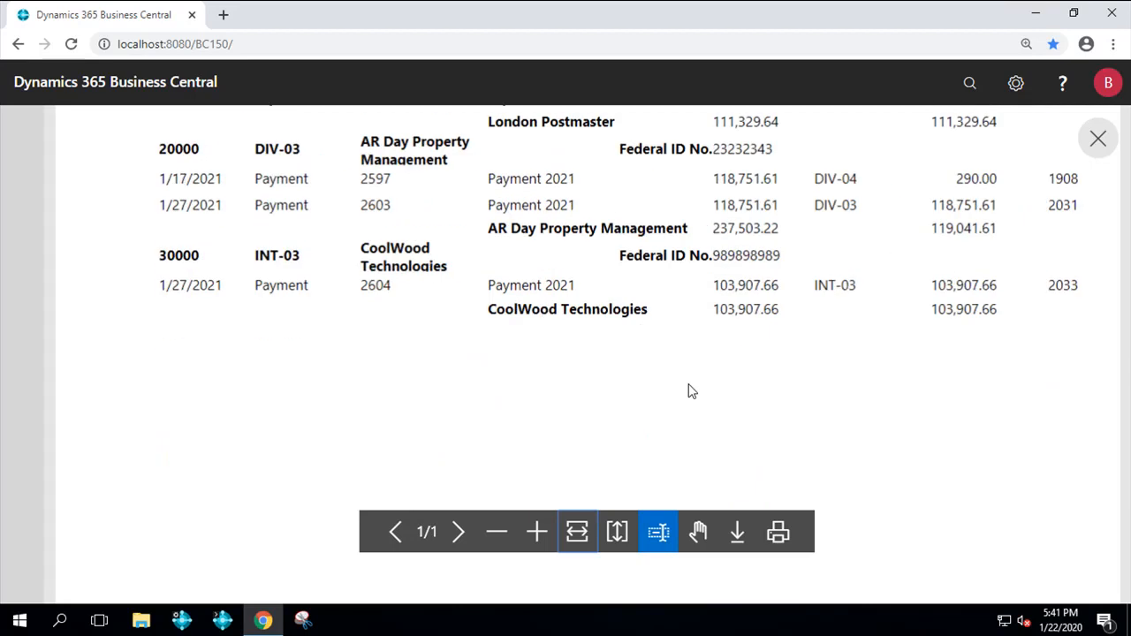
scroll(594, 361, up, 1)
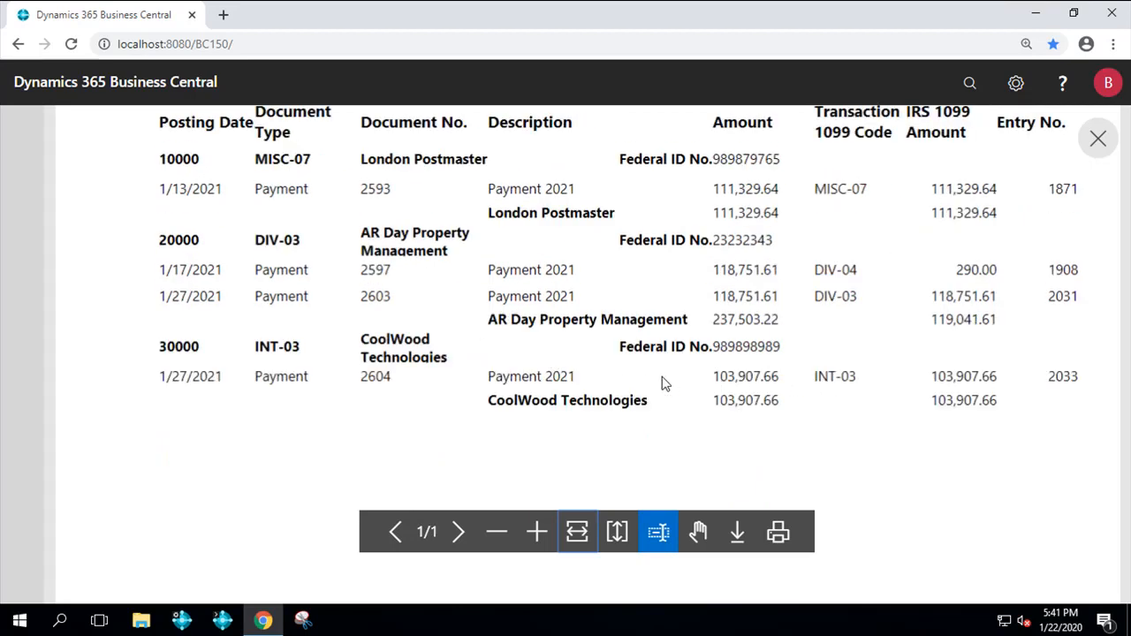
scroll(791, 349, up, 3)
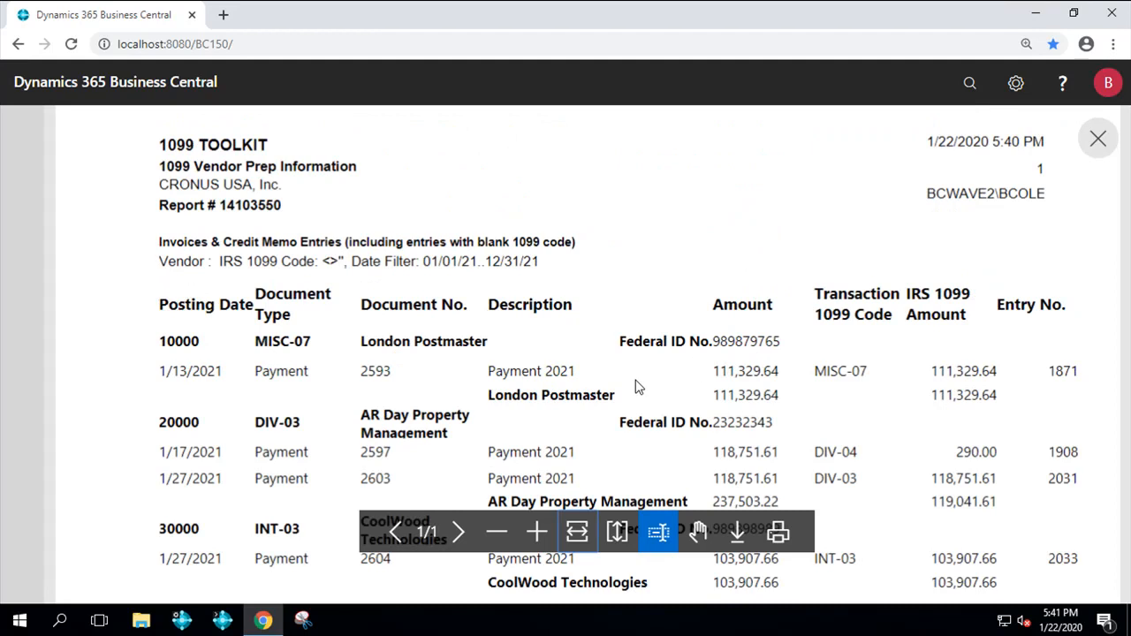
scroll(639, 386, down, 2)
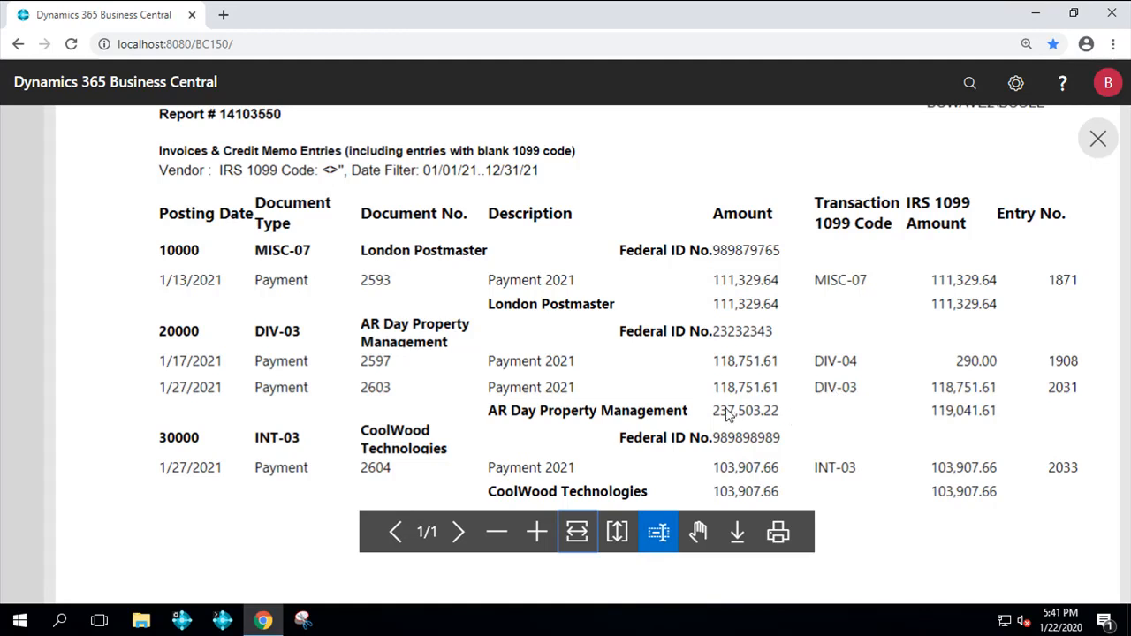
key(Escape)
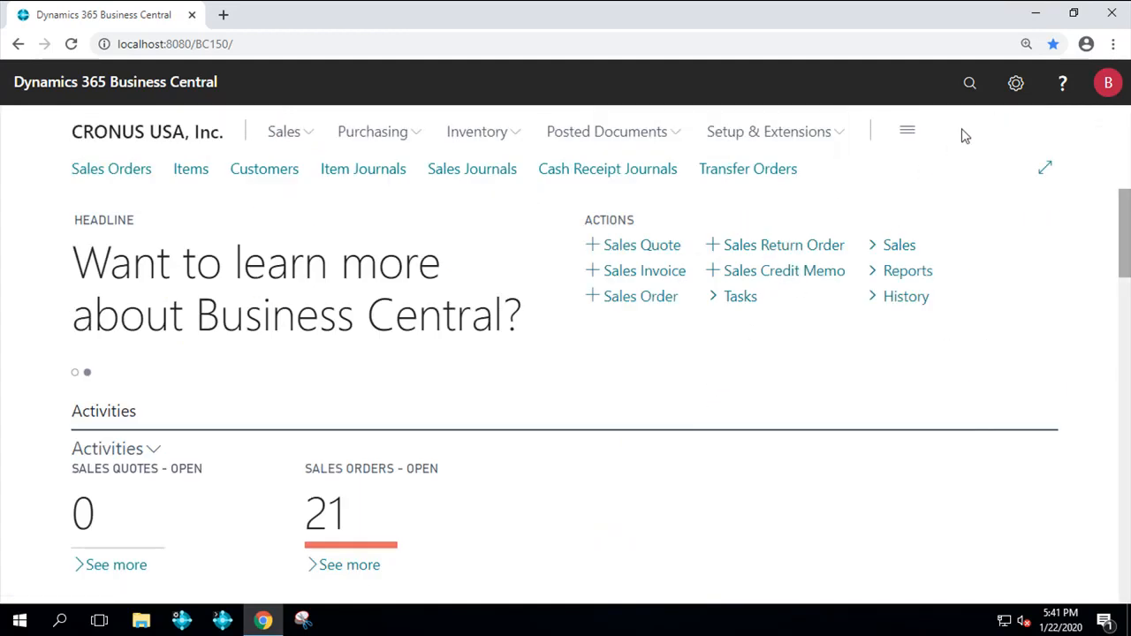
Search for "1099 tool" and open the 1099 Toolkit Vendor Prep Information page from the pages and tasks results
click(970, 84)
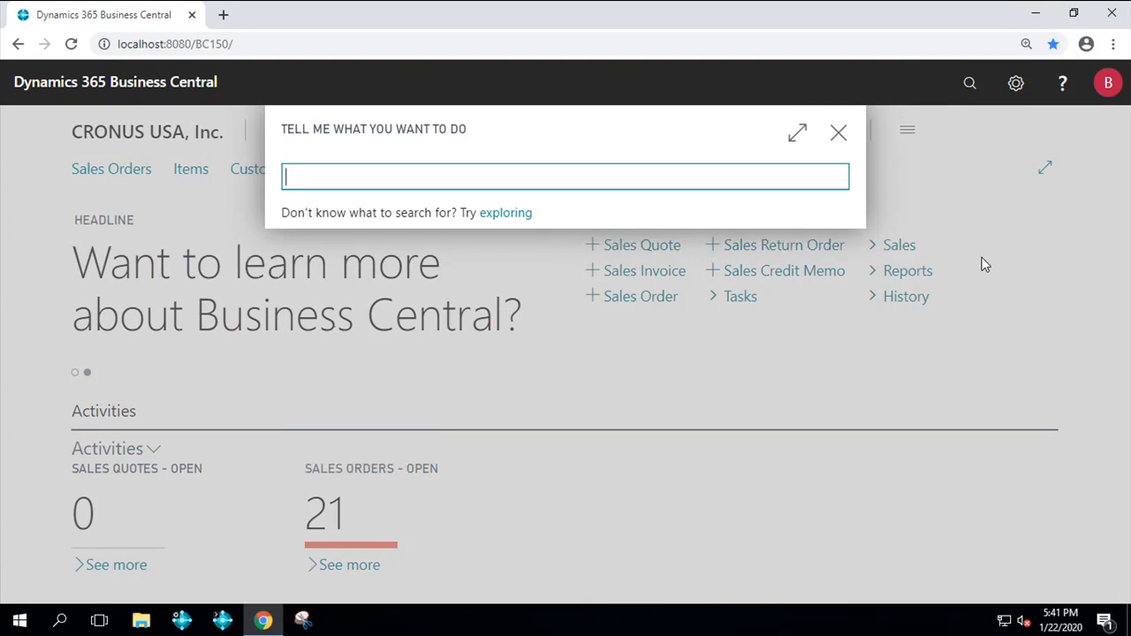
text(1099)
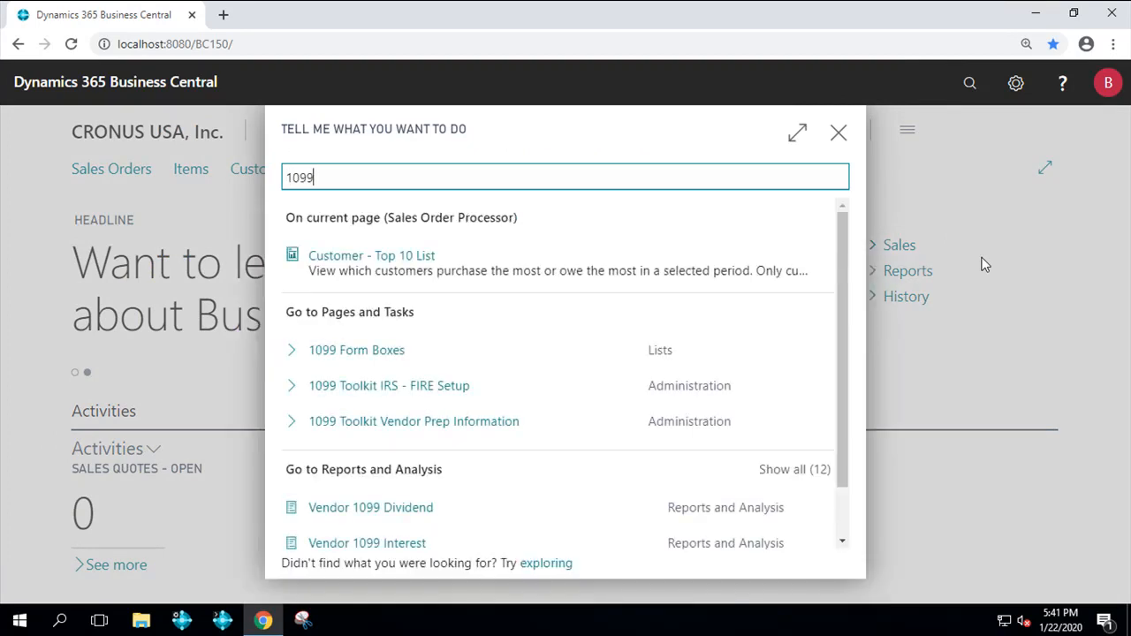
text( tool)
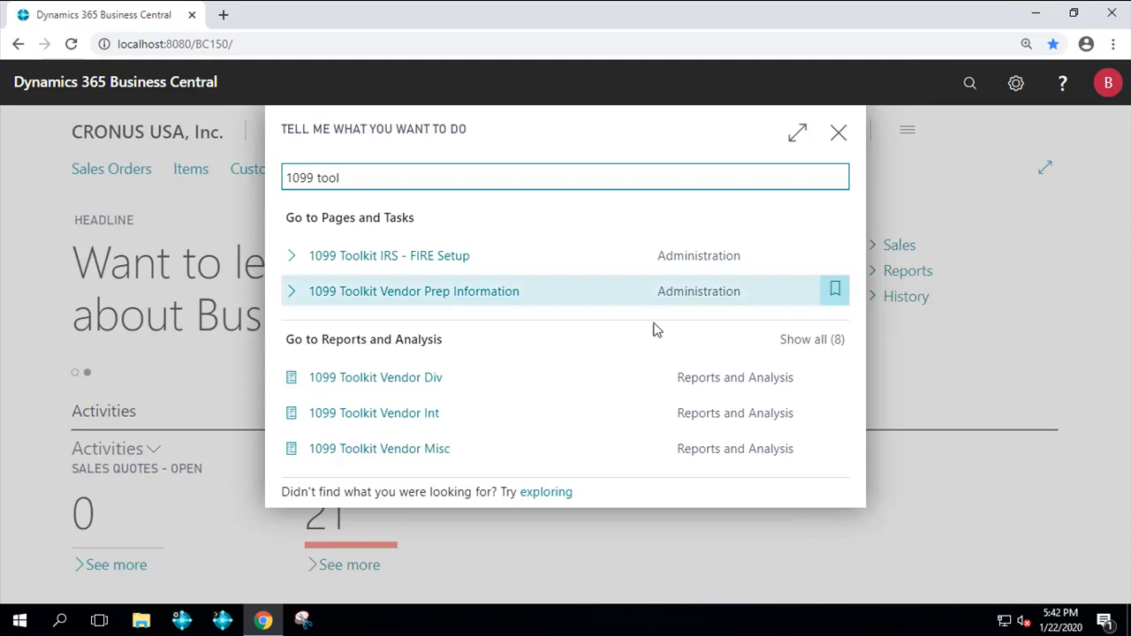
click(489, 296)
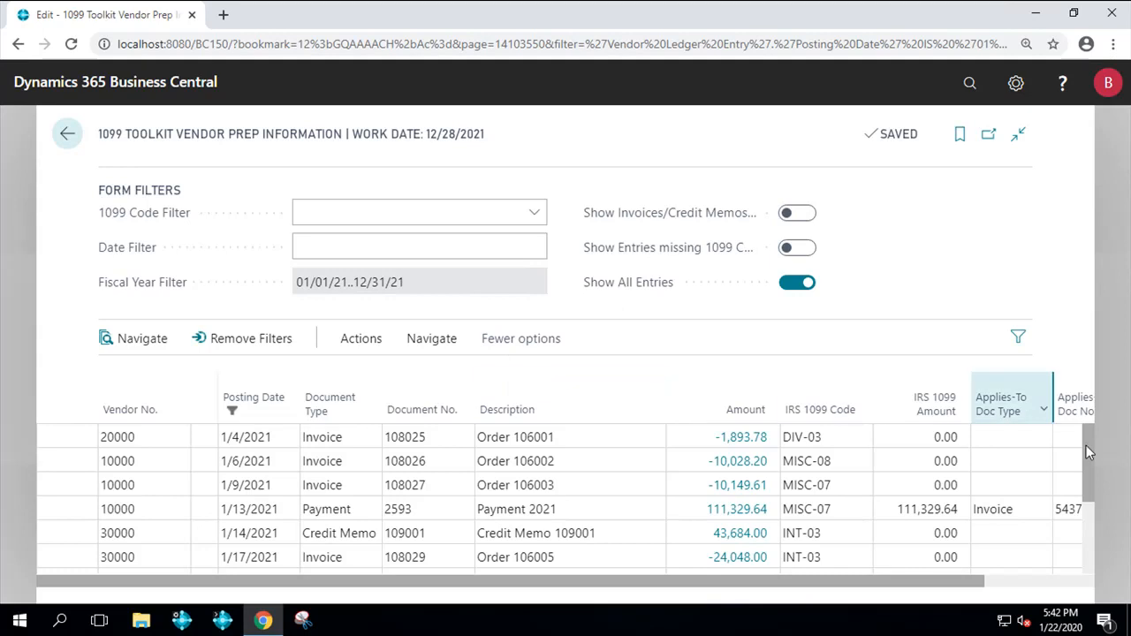
Turn off Show All Entries to limit the vendor entry list to payments, and close the filter pane
click(558, 442)
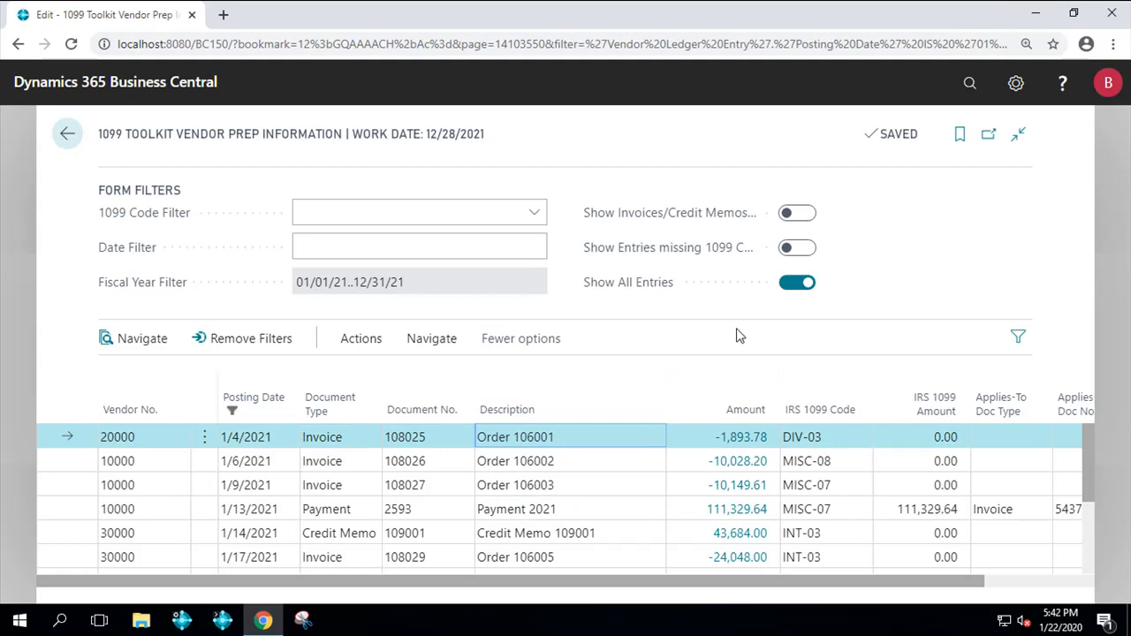
click(789, 290)
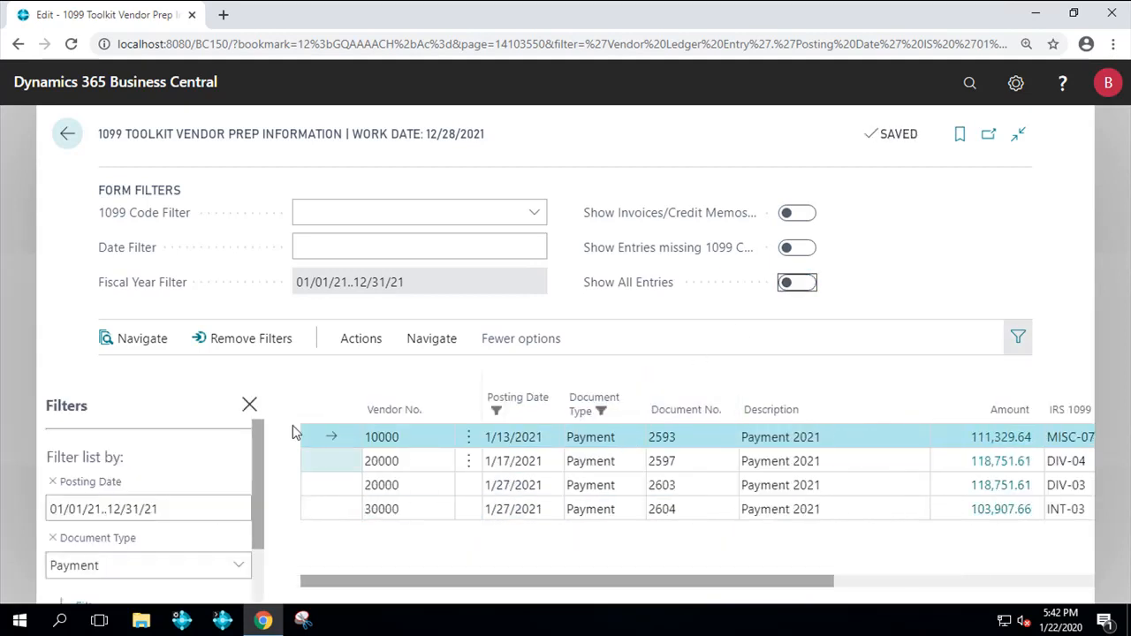
click(252, 406)
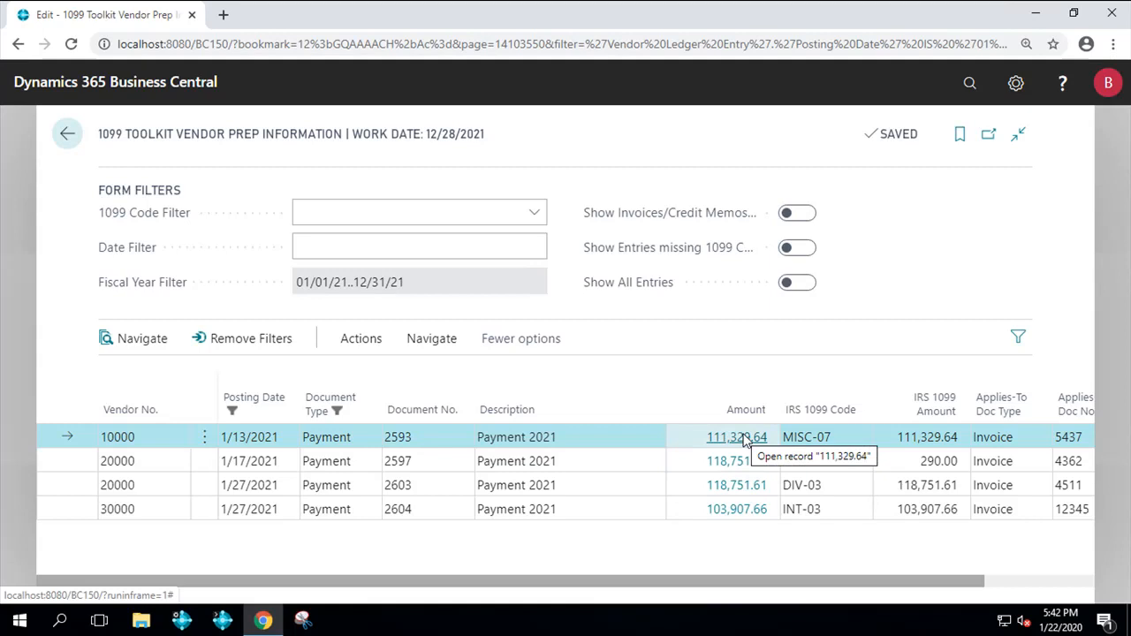
Examine the editable IRS 1099 Amount and applied-document columns for vendor 10000's payment, and leave the page
drag(769, 583, 866, 583)
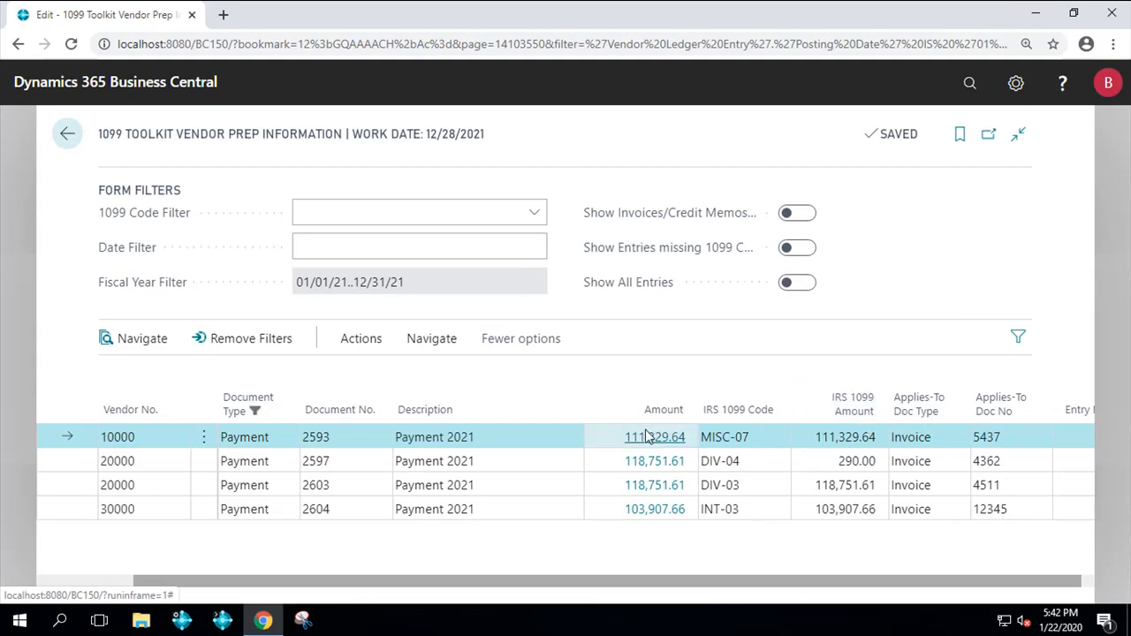
click(827, 439)
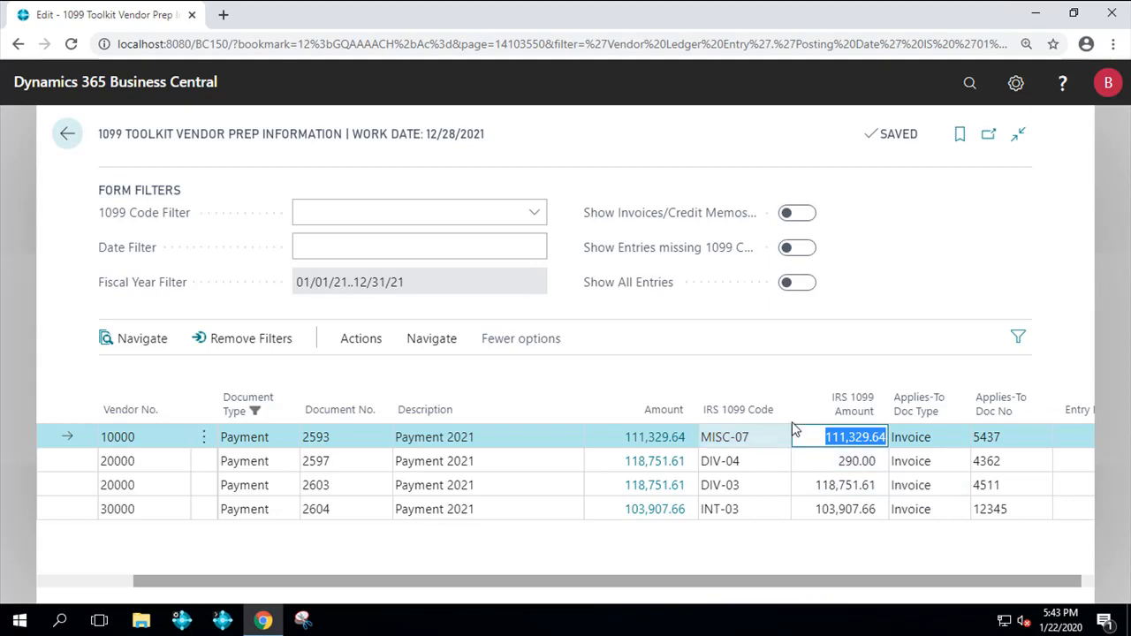
click(798, 389)
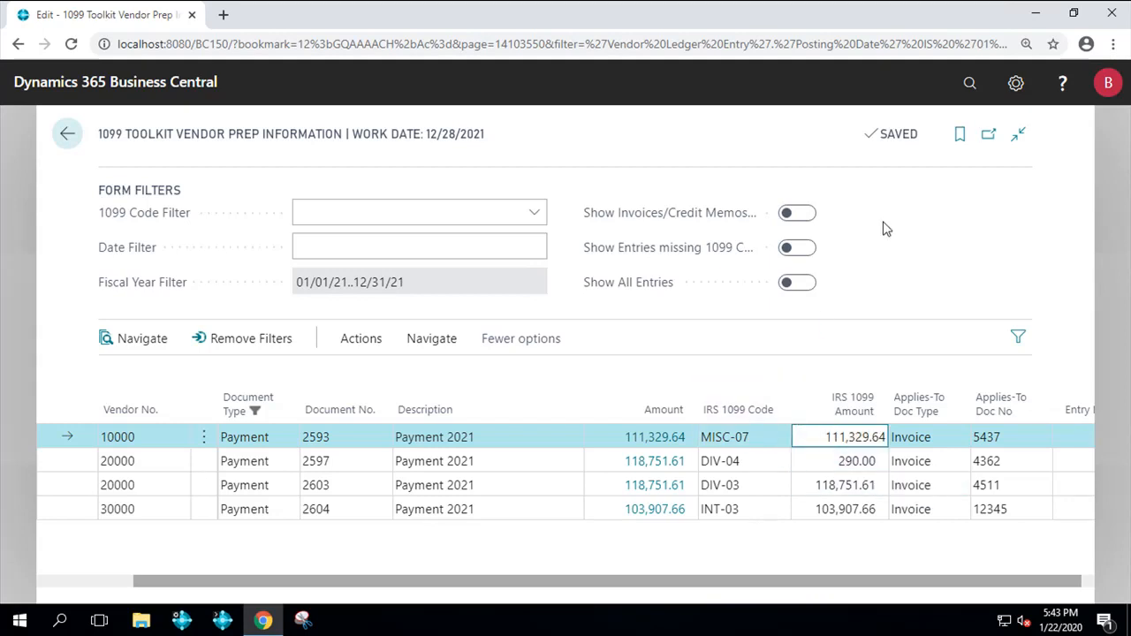
key(Escape)
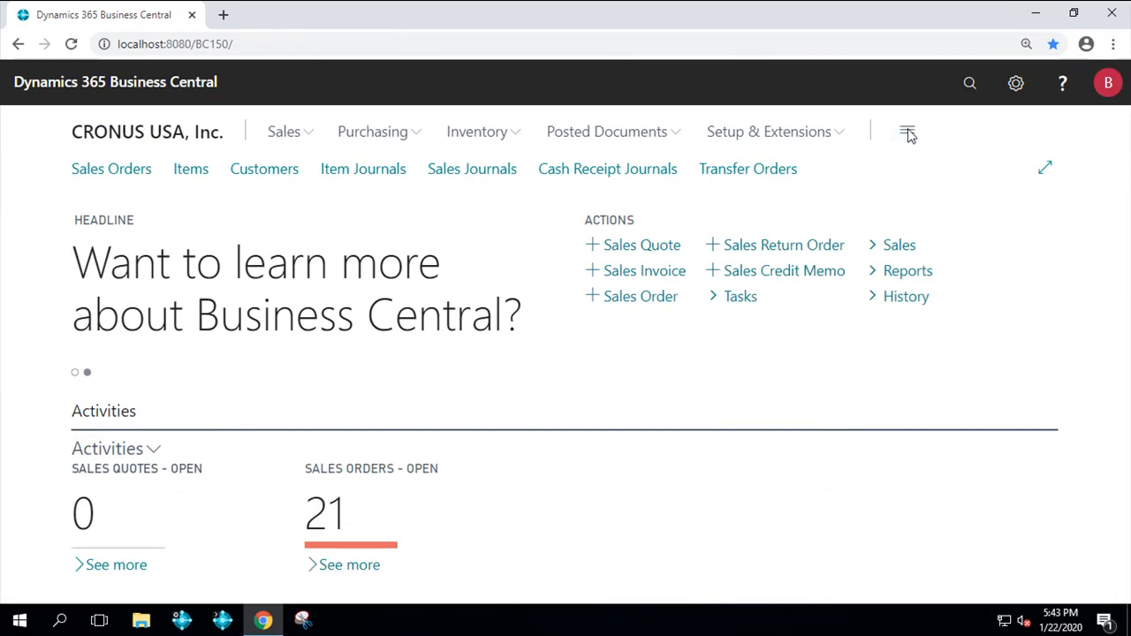
Search for "1099 too", expand the full list of 1099 Toolkit reports to review it, and collapse it again
click(969, 88)
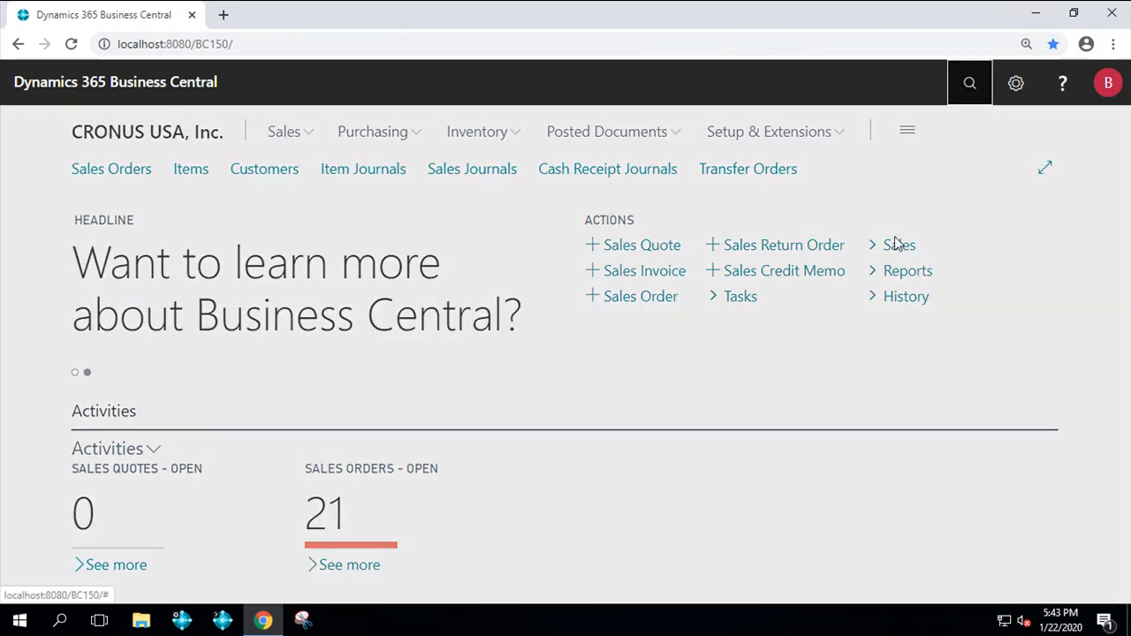
click(519, 184)
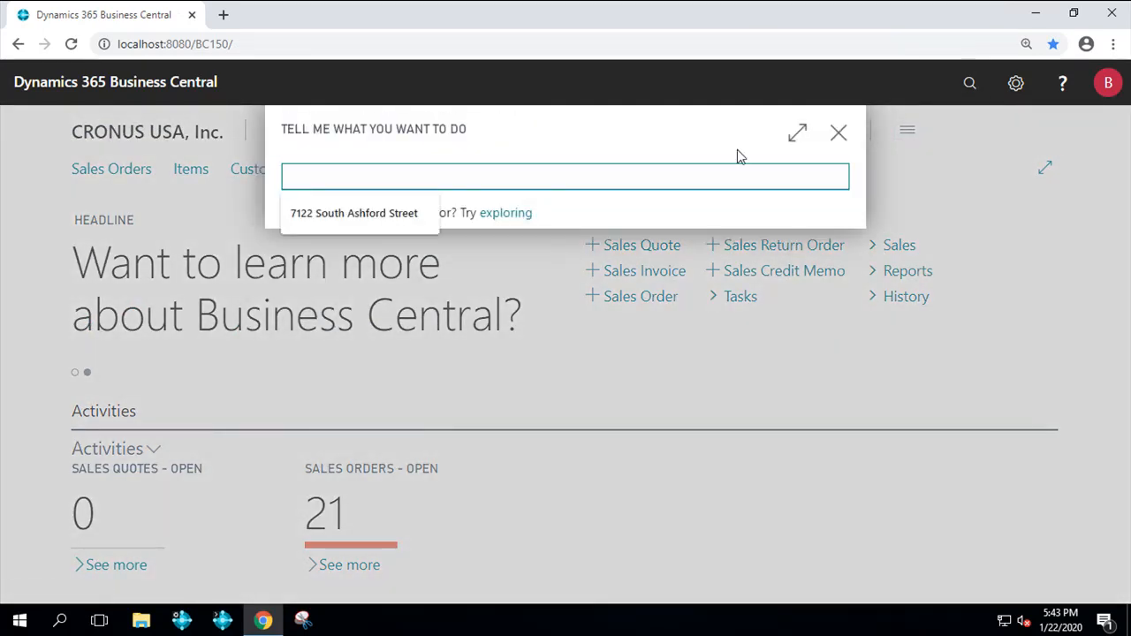
text(1099)
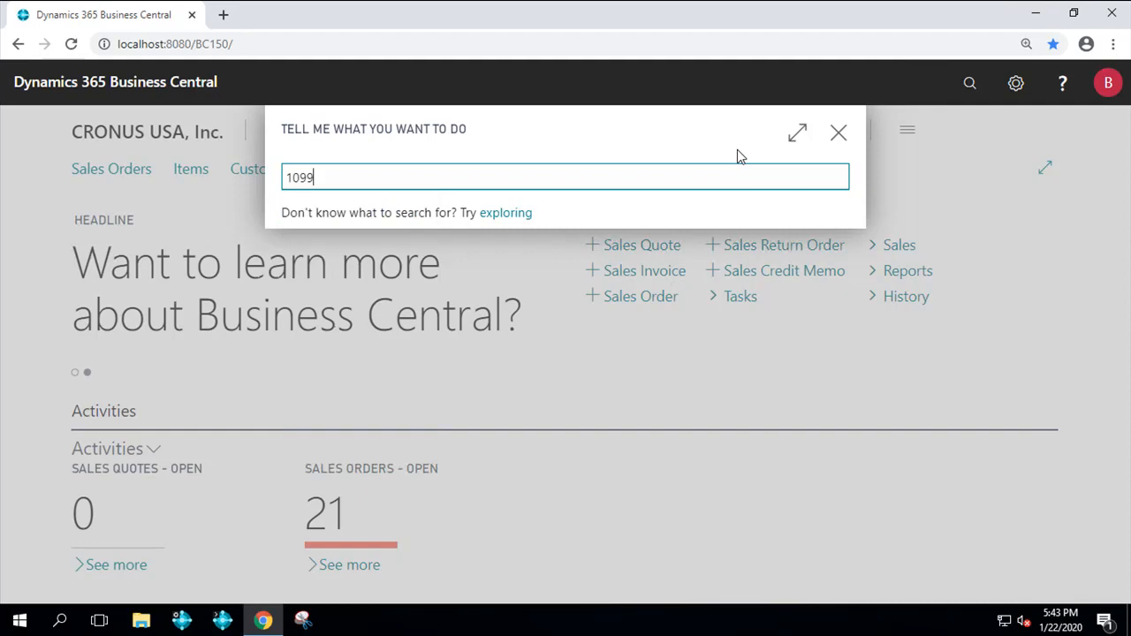
text( too)
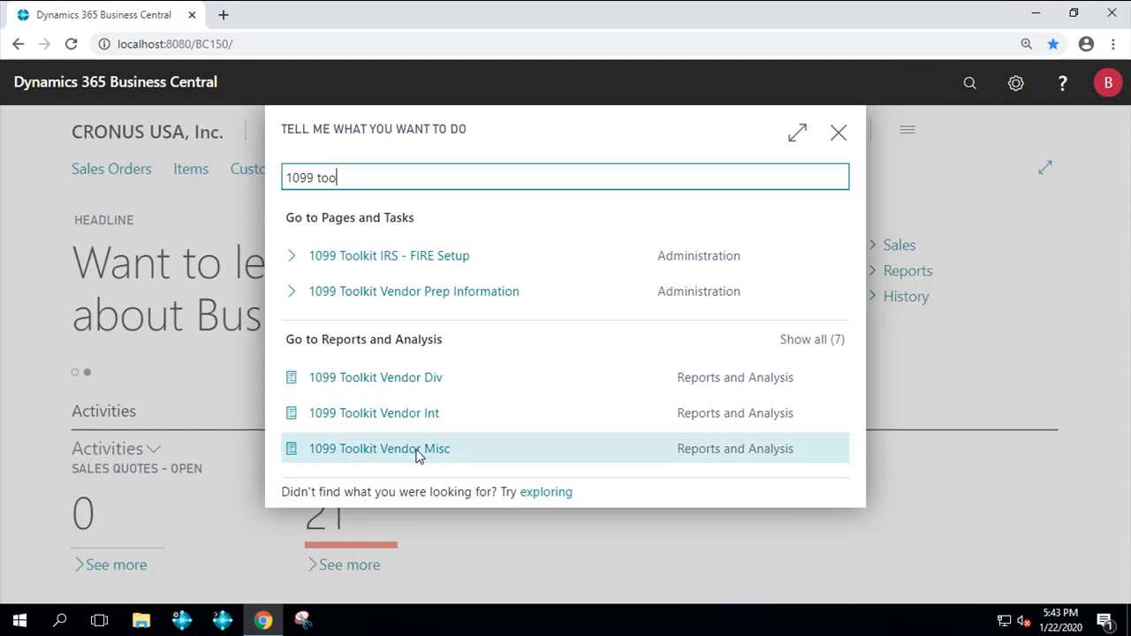
click(812, 341)
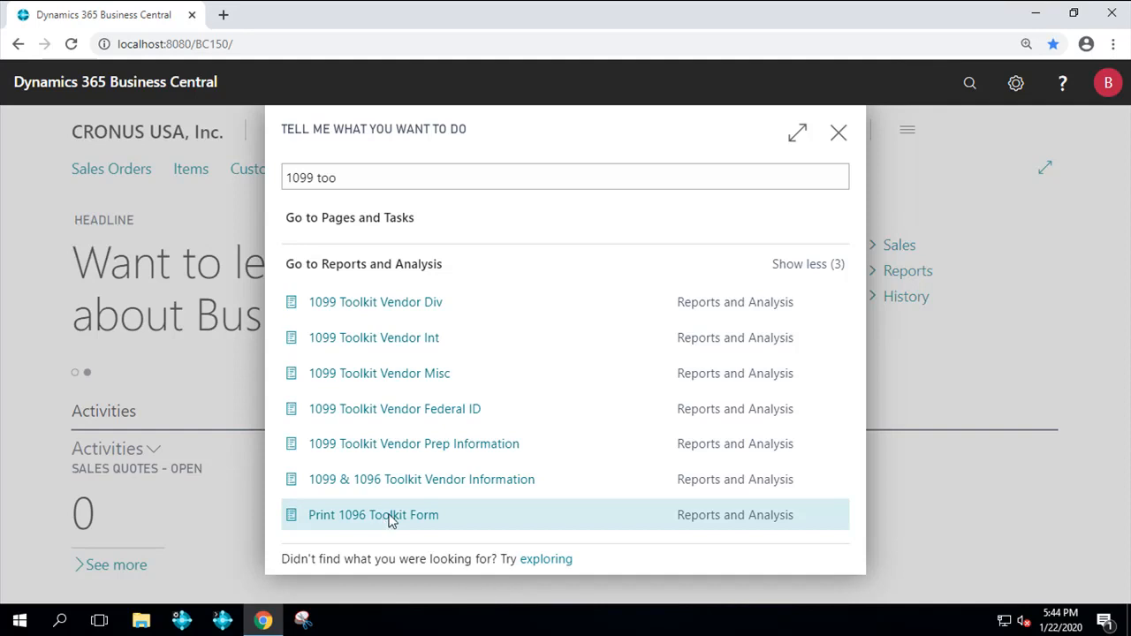
click(798, 270)
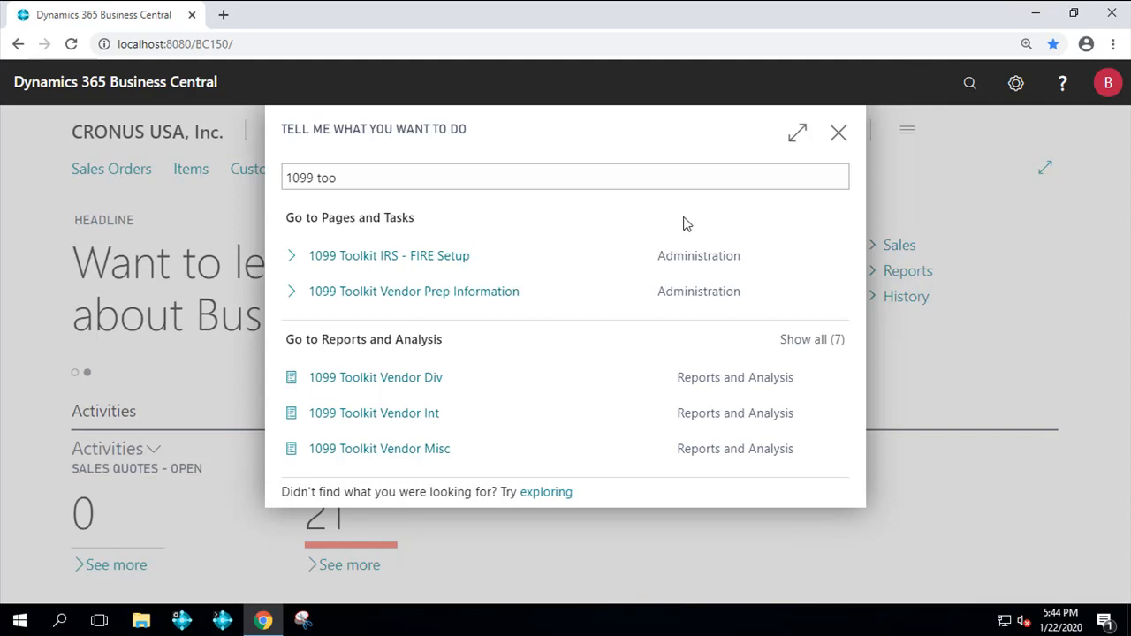
key(alt+Tab)
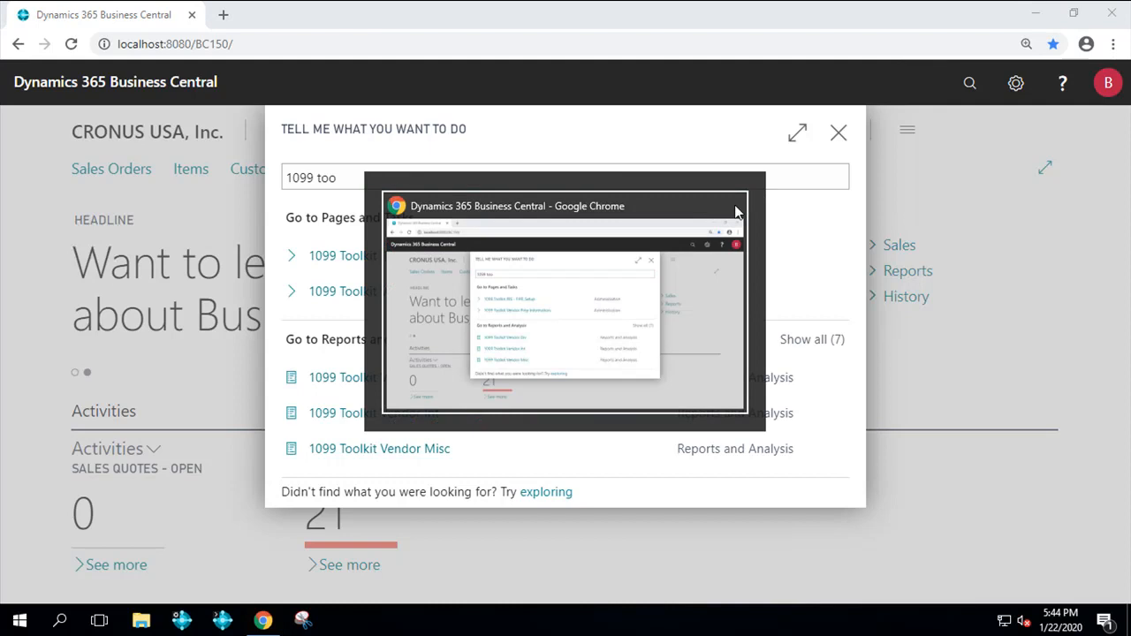
mouse_move(814, 15)
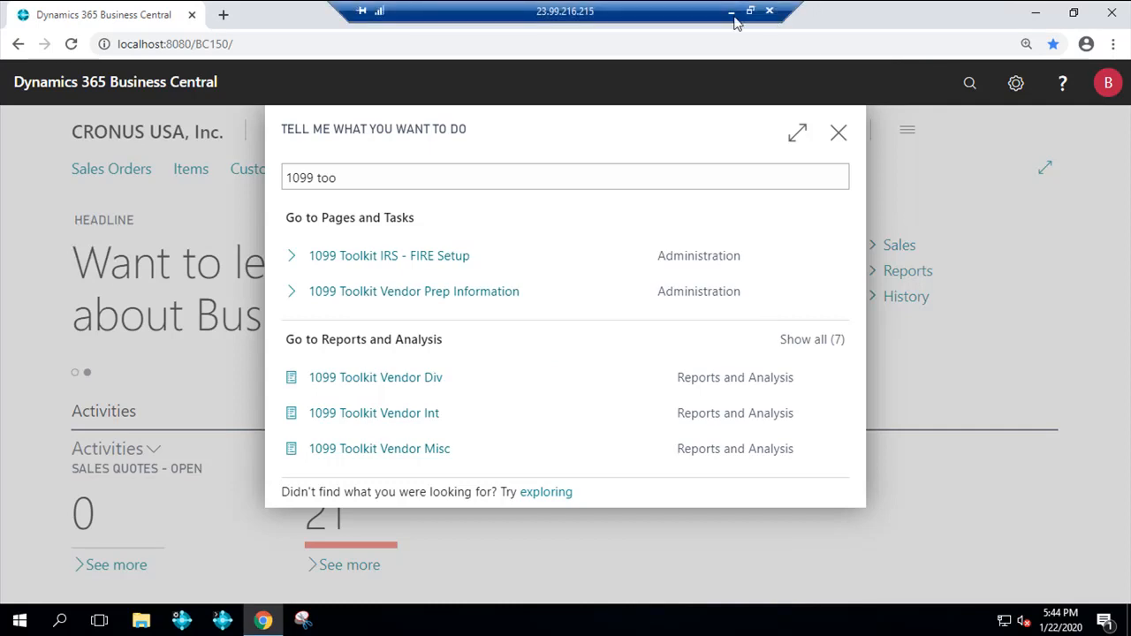